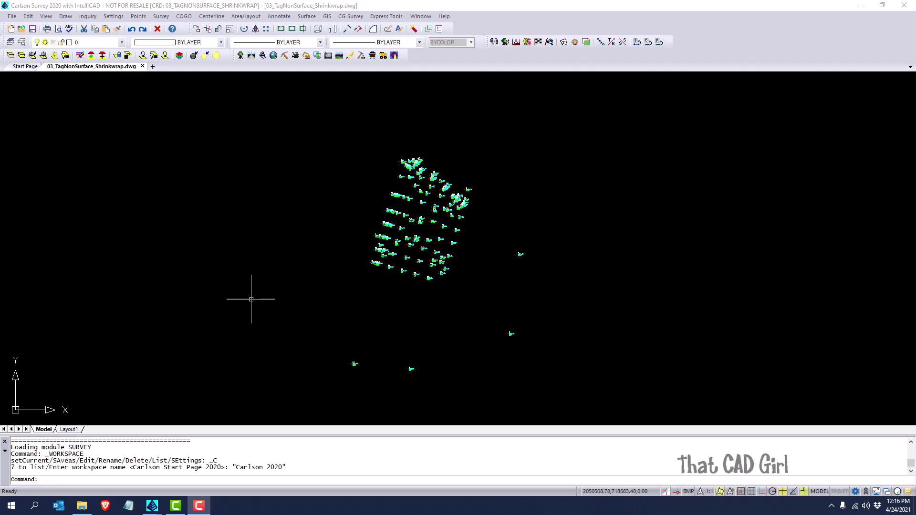
- Shrink-wrap all the survey points across gaps into a 2D polyline on layer Boundary with Low perimeter reduction
{"action": "left_click", "coordinate": [65, 16]}
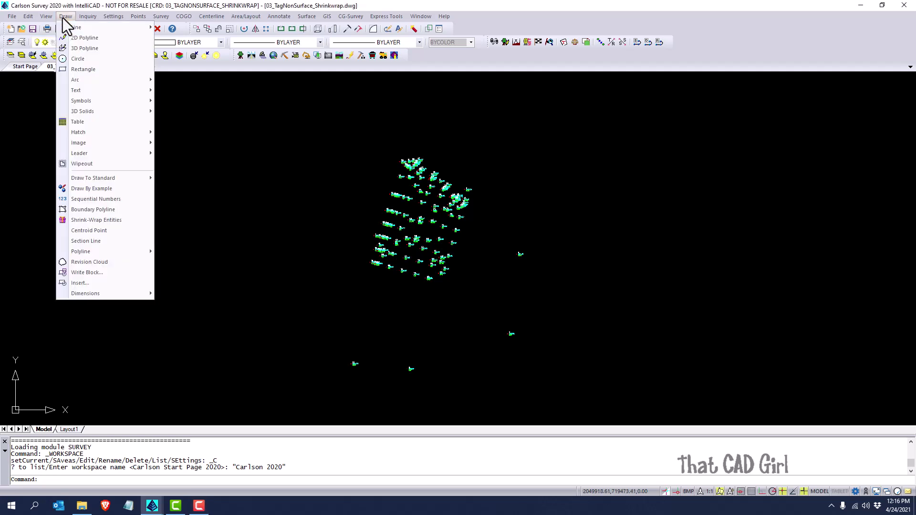
{"action": "left_click", "coordinate": [139, 221]}
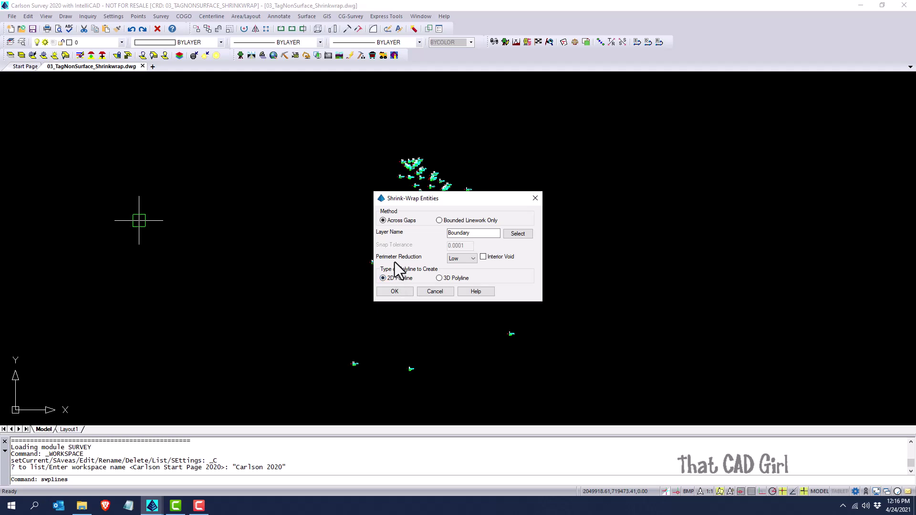
{"action": "left_click", "coordinate": [473, 259]}
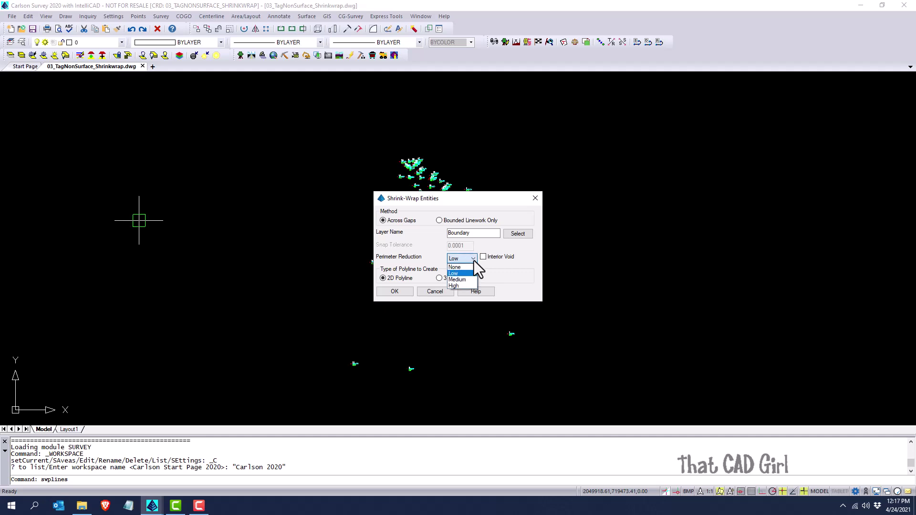
{"action": "left_click", "coordinate": [474, 261]}
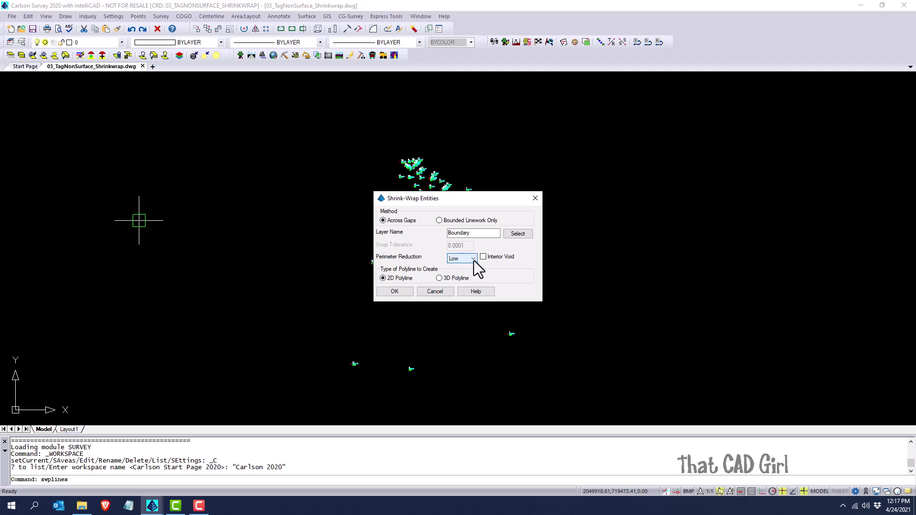
{"action": "left_click", "coordinate": [399, 295]}
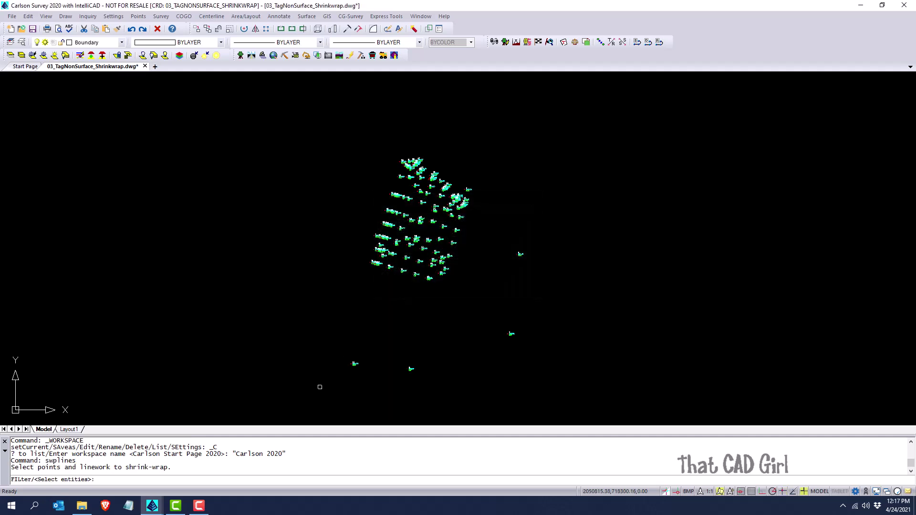
{"action": "left_click", "coordinate": [319, 387]}
{"action": "left_click", "coordinate": [582, 142]}
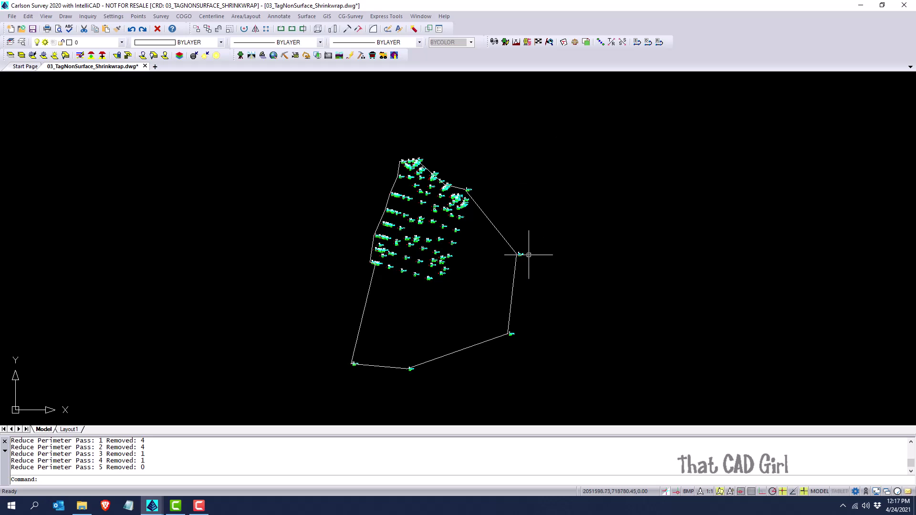
- Delete the shrink-wrap boundary polyline that runs through outlying point 5
{"action": "scroll", "coordinate": [523, 273], "scroll_direction": "up", "scroll_amount": 3}
{"action": "scroll", "coordinate": [523, 273], "scroll_direction": "up", "scroll_amount": 3}
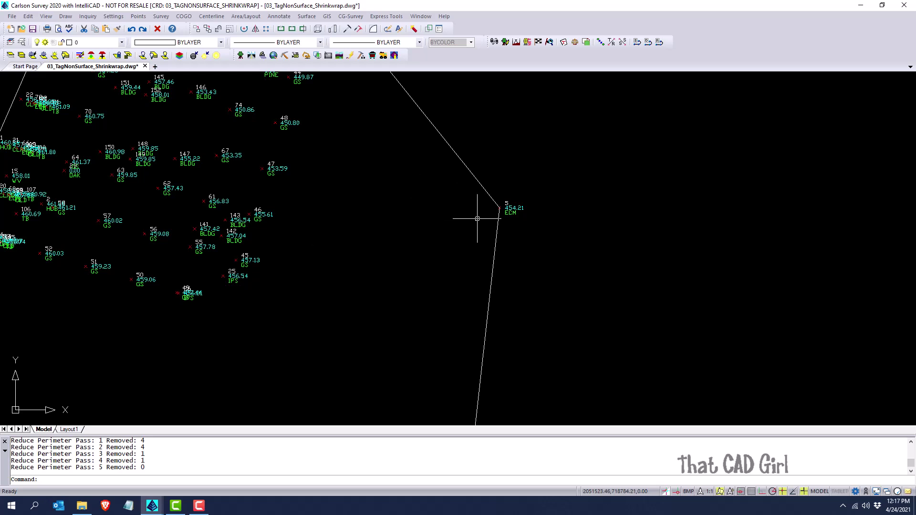
{"action": "left_click", "coordinate": [484, 191]}
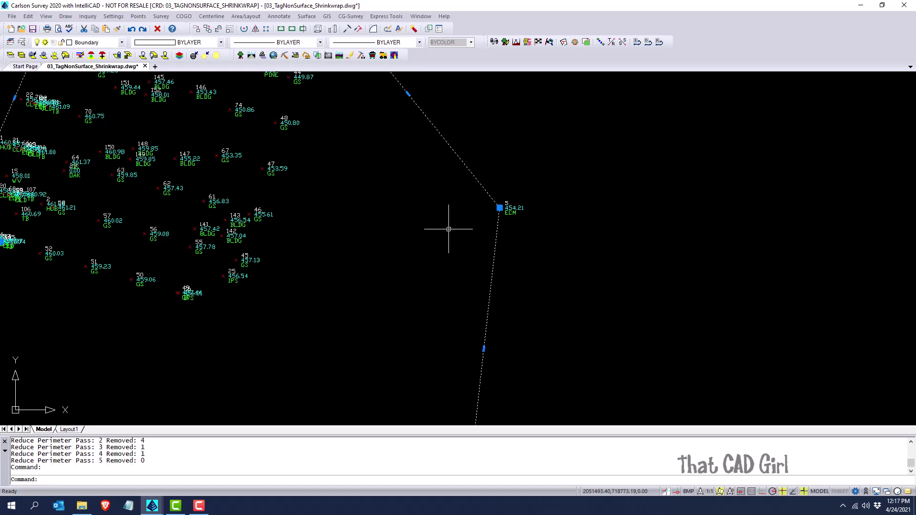
{"action": "key", "text": "Delete"}
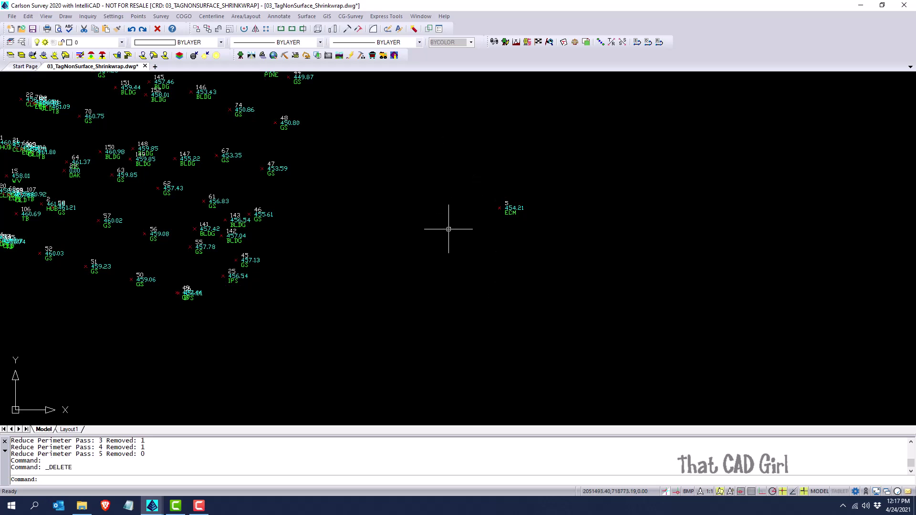
- Set up Triangulate & Contour to write its triangulation file as eg in the 03_TagNonSurface_Shrinkwrap project folder
{"action": "scroll", "coordinate": [449, 229], "scroll_direction": "down", "scroll_amount": 5}
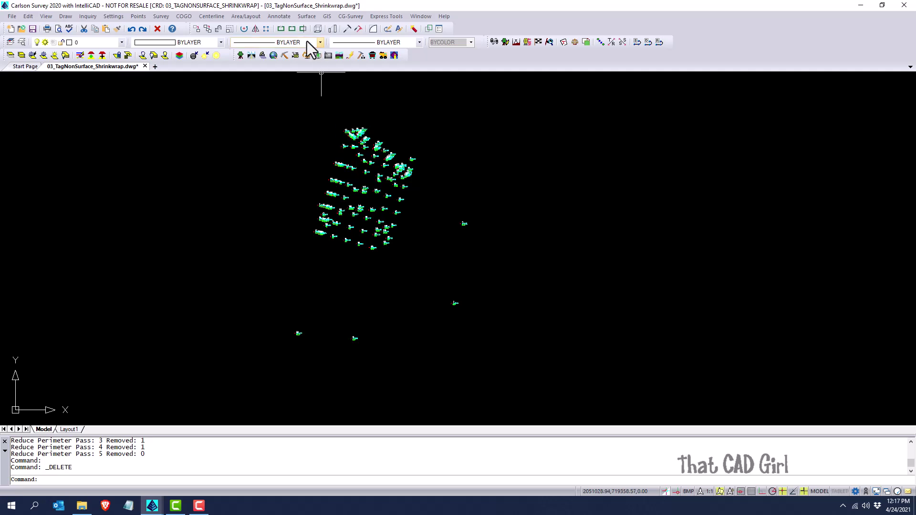
{"action": "left_click", "coordinate": [306, 16]}
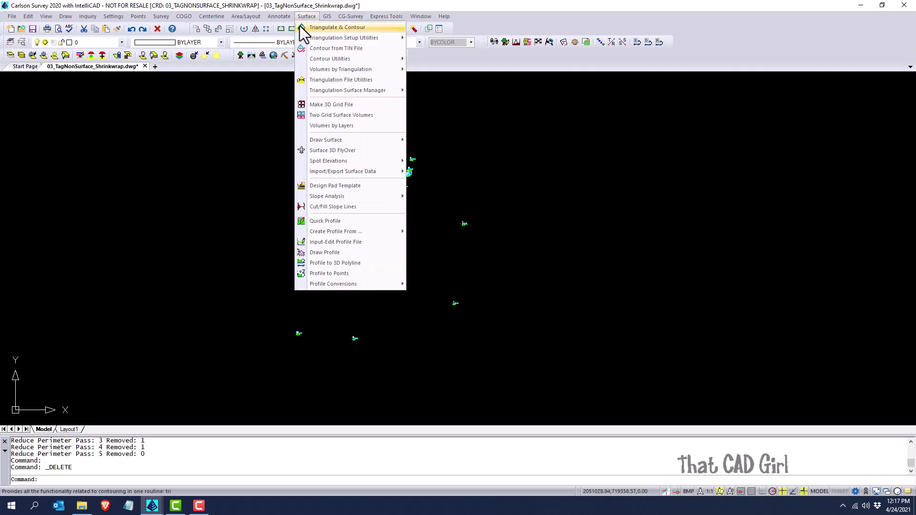
{"action": "left_click", "coordinate": [301, 28]}
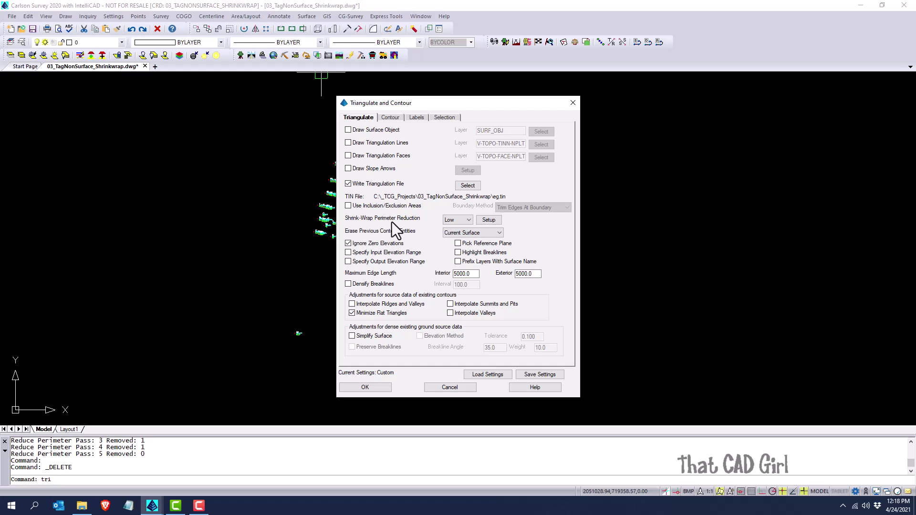
{"action": "left_click", "coordinate": [473, 187]}
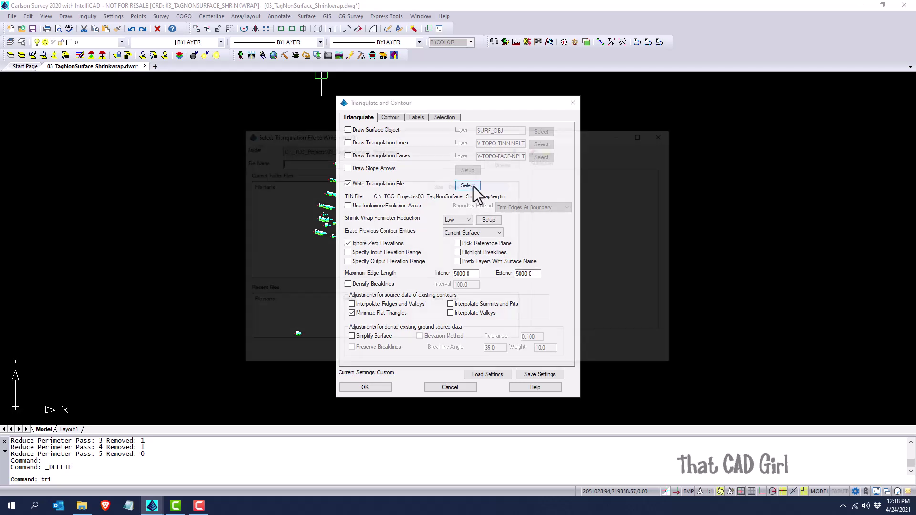
{"action": "type", "text": "eg"}
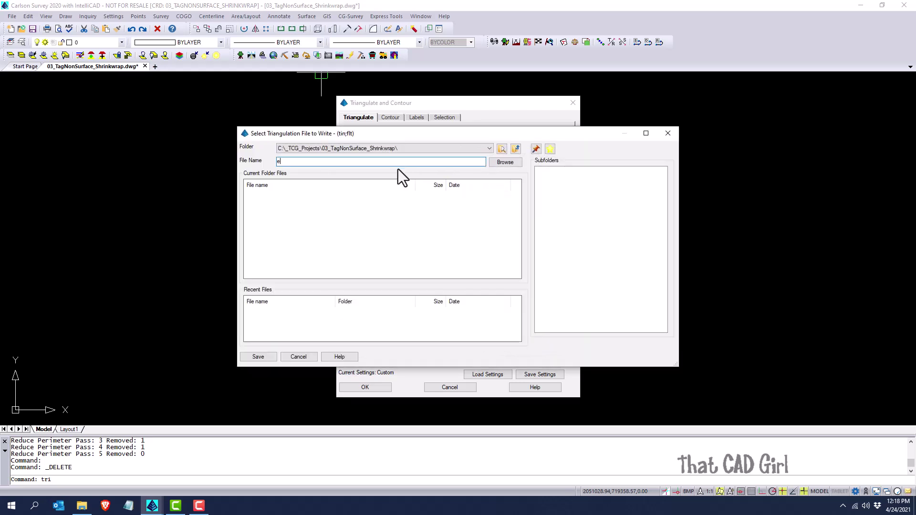
{"action": "left_click", "coordinate": [260, 358]}
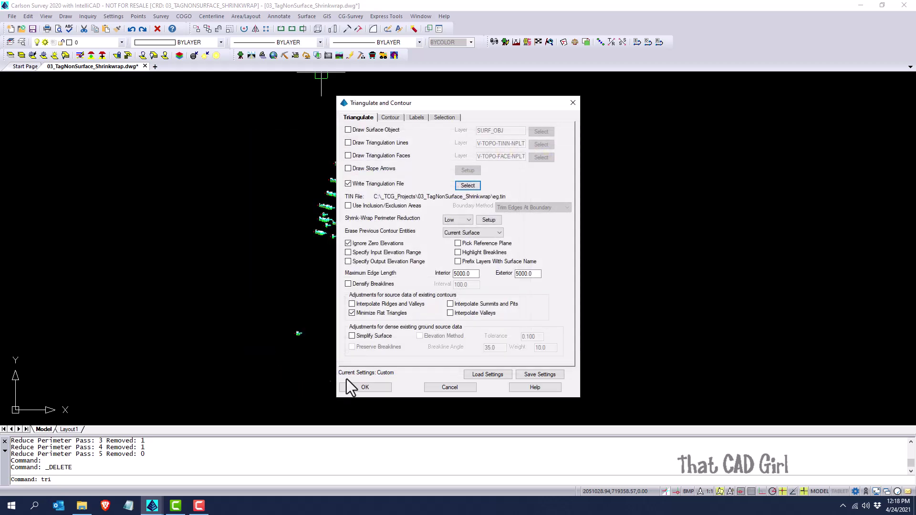
- Triangulate and contour all the survey points, including the four outlying ones
{"action": "left_click", "coordinate": [386, 385]}
{"action": "left_click", "coordinate": [250, 372]}
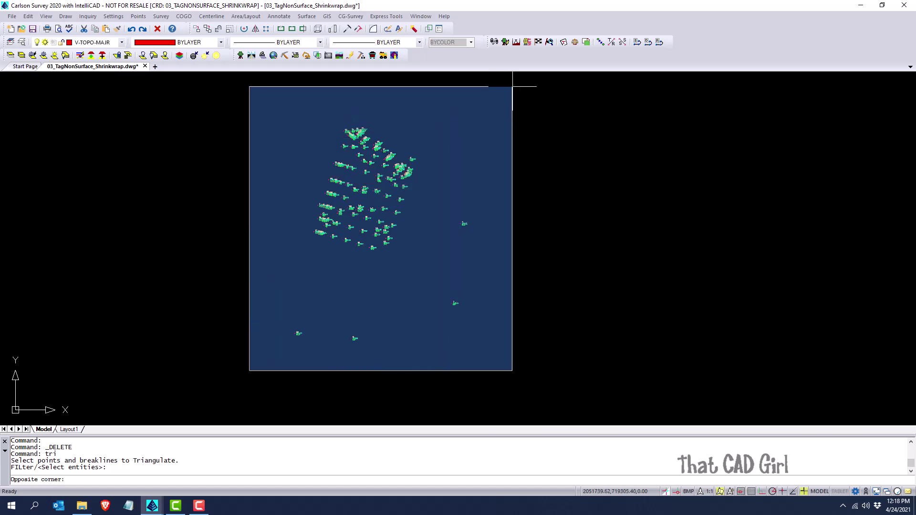
{"action": "left_click", "coordinate": [520, 87]}
{"action": "key", "text": "Return"}
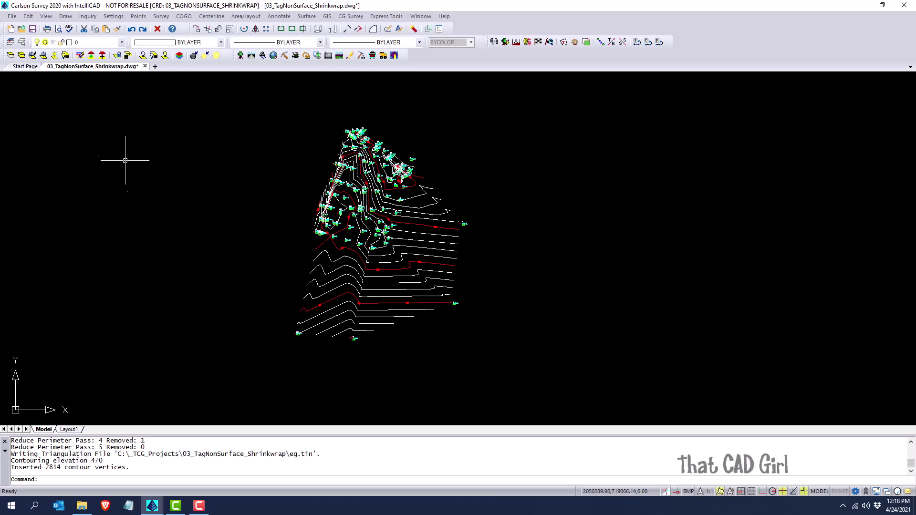
- Erase all contour entities and labels on layers V-TOPO-MAJR, V-TOPO-MINR and V-TOPO-LABL, picking the layers from the drawn contours
{"action": "left_click", "coordinate": [76, 56]}
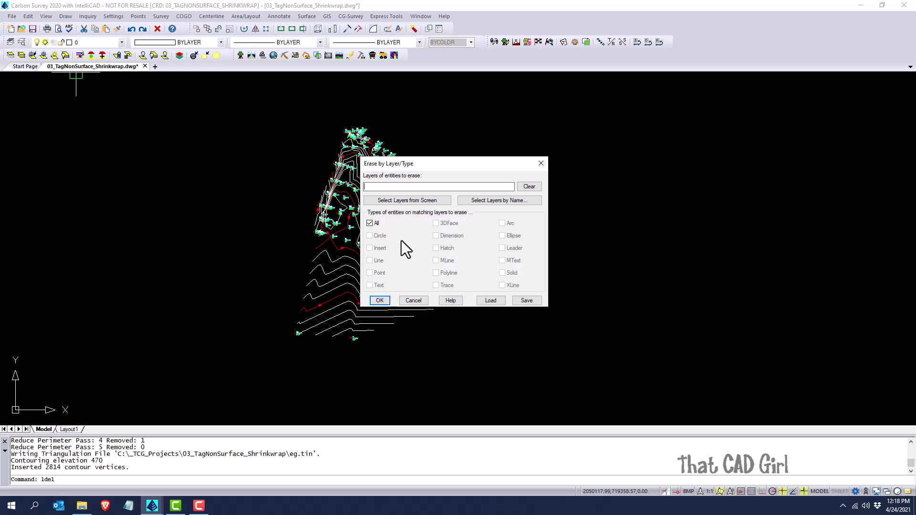
{"action": "left_click", "coordinate": [404, 200]}
{"action": "left_click", "coordinate": [434, 334]}
{"action": "left_click", "coordinate": [414, 282]}
{"action": "key", "text": "Return"}
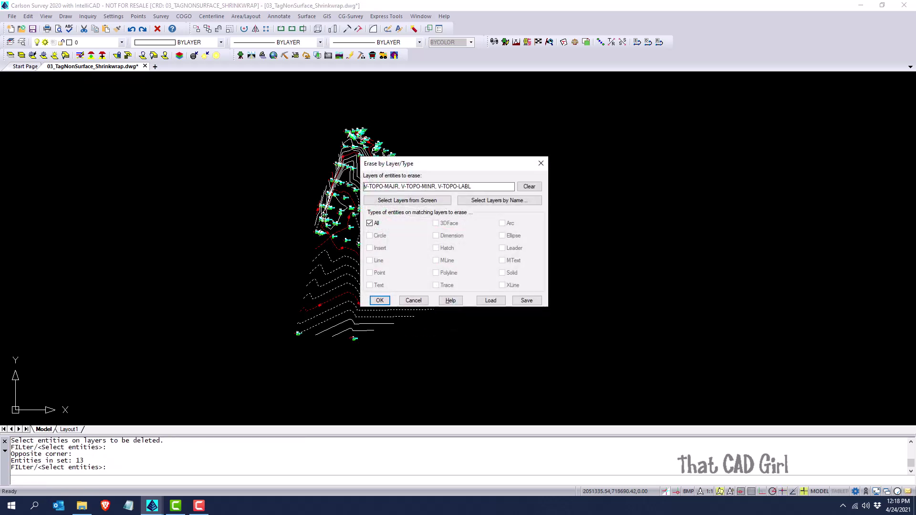
{"action": "left_click", "coordinate": [382, 302]}
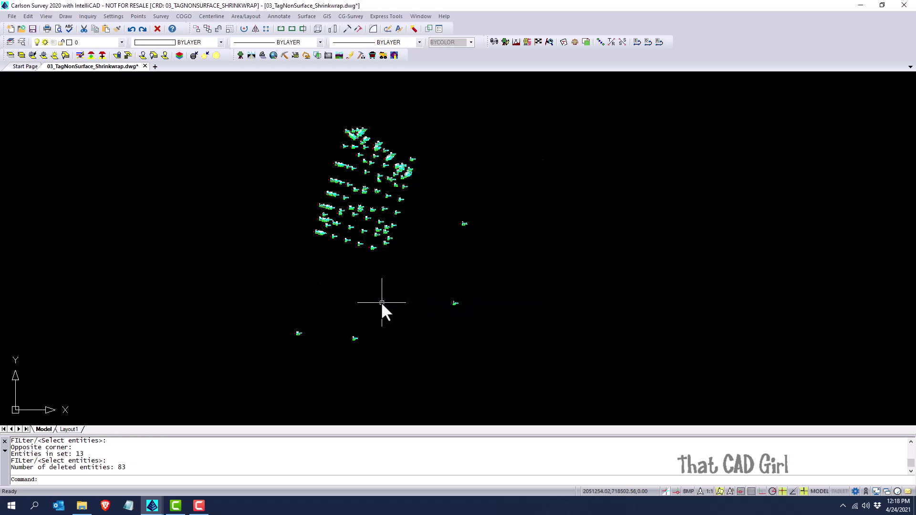
- Tag outlying point 5 (ECM) as Non-Surface in its point properties
{"action": "scroll", "coordinate": [472, 226], "scroll_direction": "up", "scroll_amount": 10}
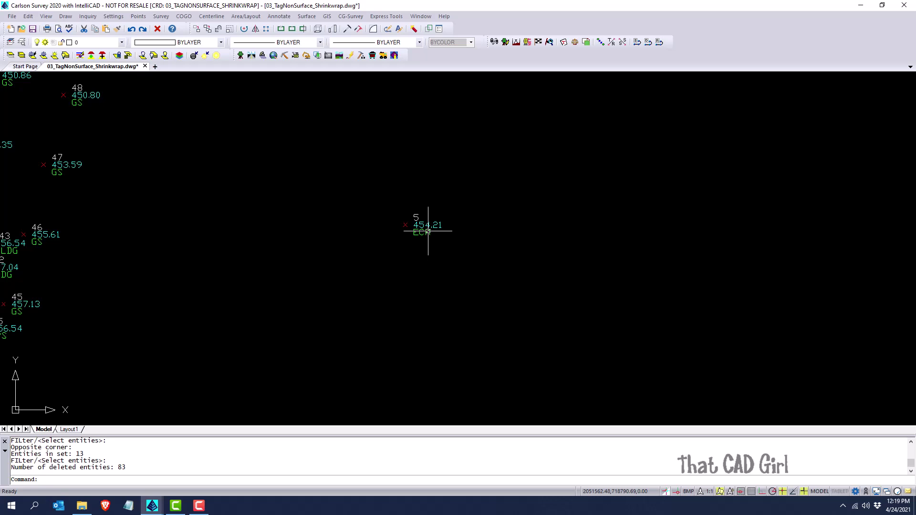
{"action": "double_click", "coordinate": [428, 231]}
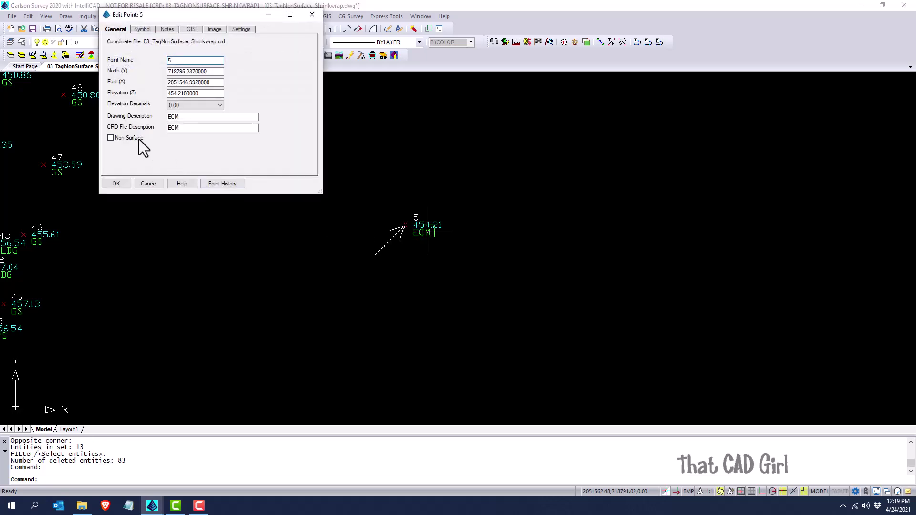
{"action": "left_click", "coordinate": [133, 139]}
{"action": "left_click", "coordinate": [117, 184]}
- Tag outlying point 7 (EIP) as Non-Surface in its point properties
{"action": "scroll", "coordinate": [313, 249], "scroll_direction": "down", "scroll_amount": 5}
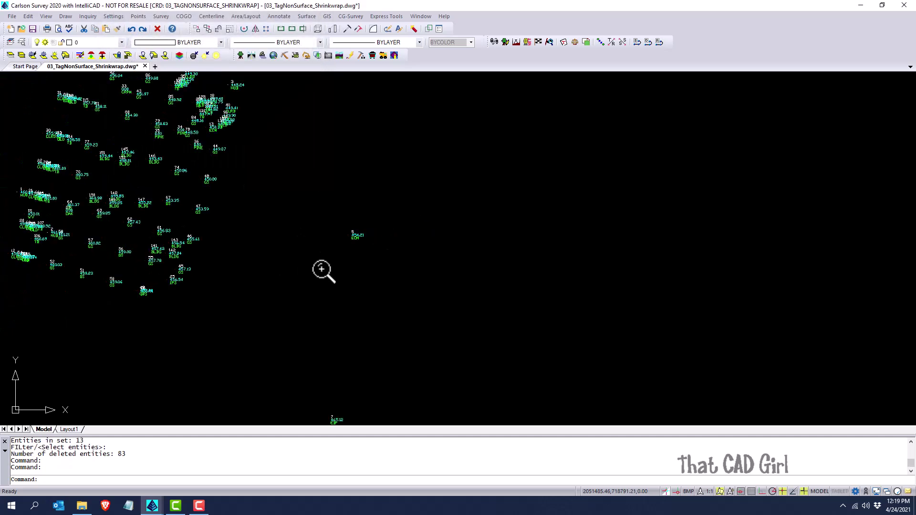
{"action": "middle_click_drag", "start_coordinate": [323, 377], "coordinate": [361, 240]}
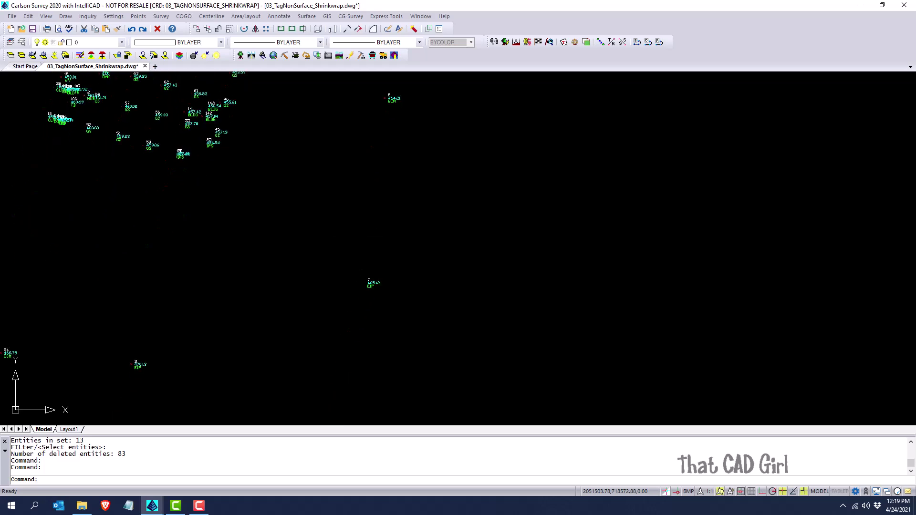
{"action": "double_click", "coordinate": [373, 282]}
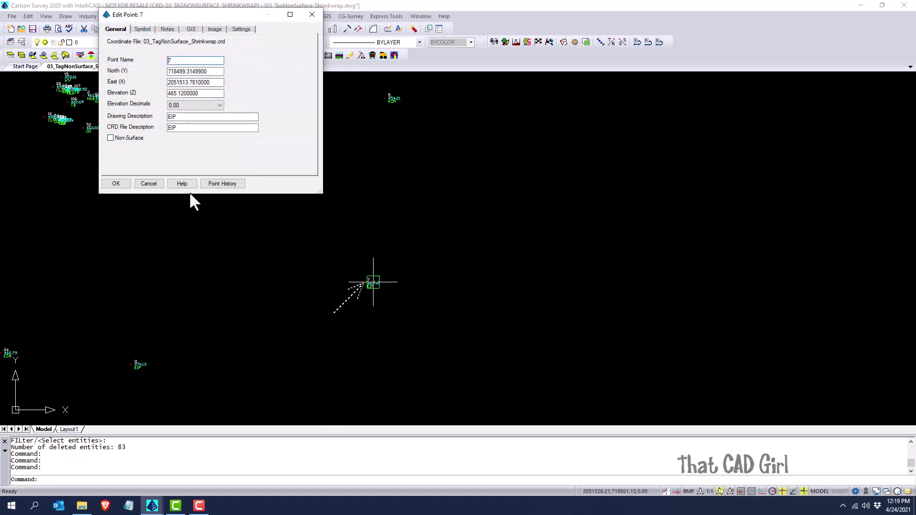
{"action": "left_click", "coordinate": [128, 139]}
{"action": "left_click", "coordinate": [116, 184]}
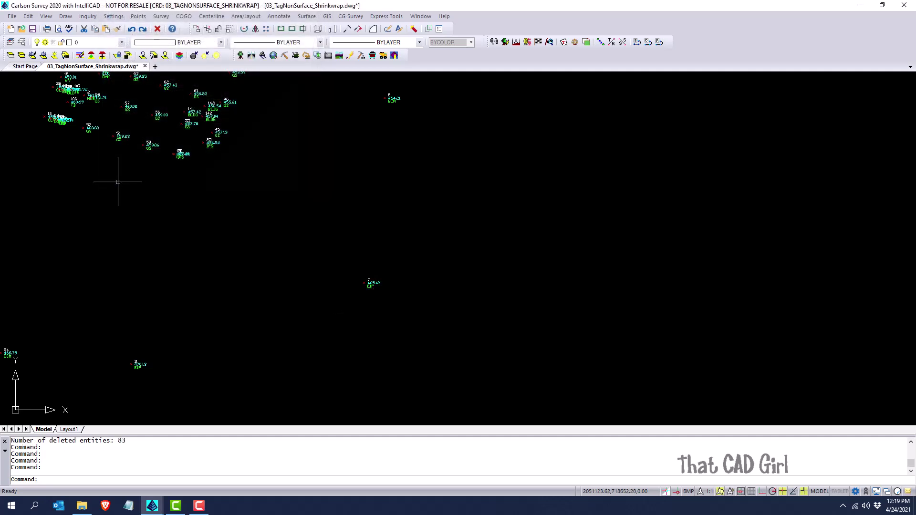
- Shrink-wrap all the points again across gaps as a 2D polyline on layer Boundary with Low perimeter reduction
{"action": "scroll", "coordinate": [203, 287], "scroll_direction": "down", "scroll_amount": 3}
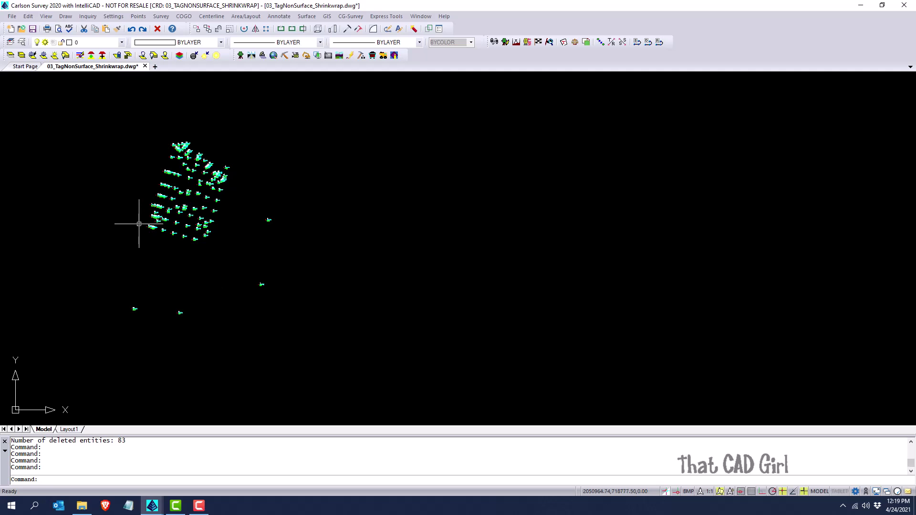
{"action": "left_click", "coordinate": [64, 17]}
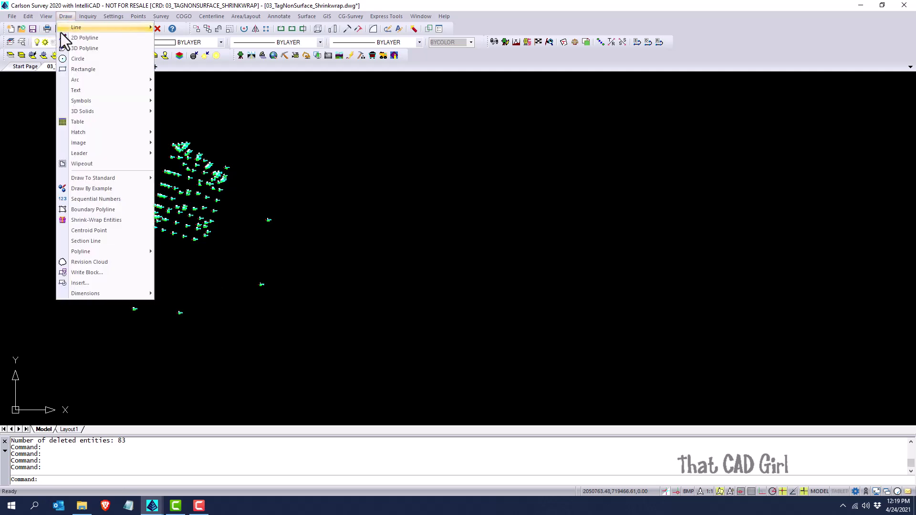
{"action": "left_click", "coordinate": [99, 219]}
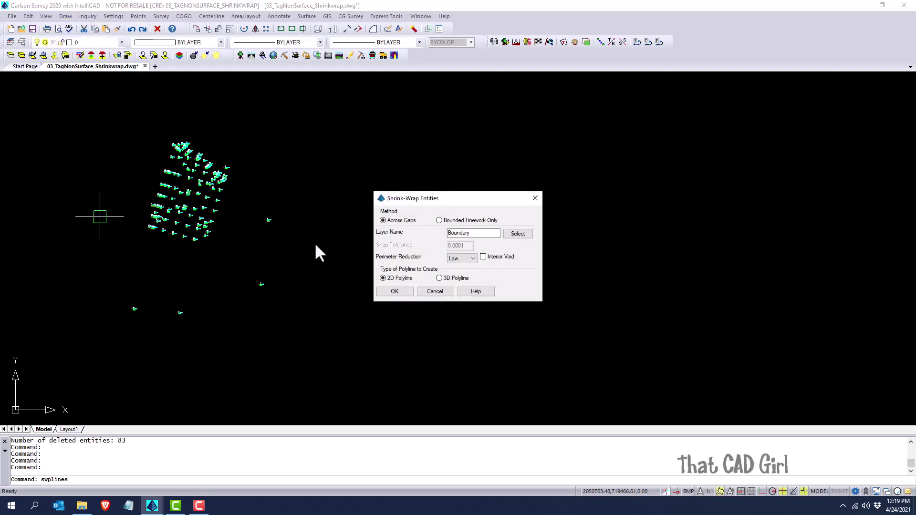
{"action": "left_click", "coordinate": [399, 292]}
{"action": "left_click", "coordinate": [348, 367]}
{"action": "left_click", "coordinate": [95, 124]}
{"action": "key", "text": "Return"}
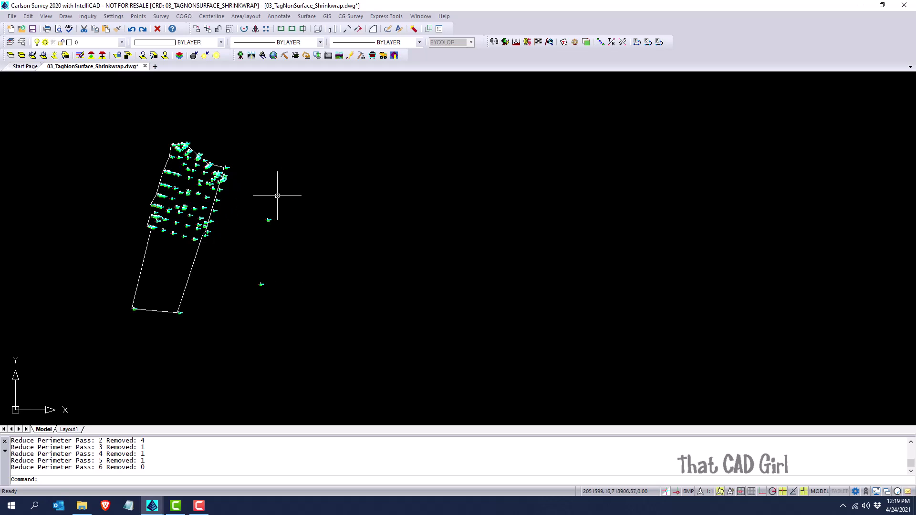
- Delete the new shrink-wrap boundary polyline around the surface points
{"action": "left_click", "coordinate": [210, 273]}
{"action": "left_click", "coordinate": [130, 270]}
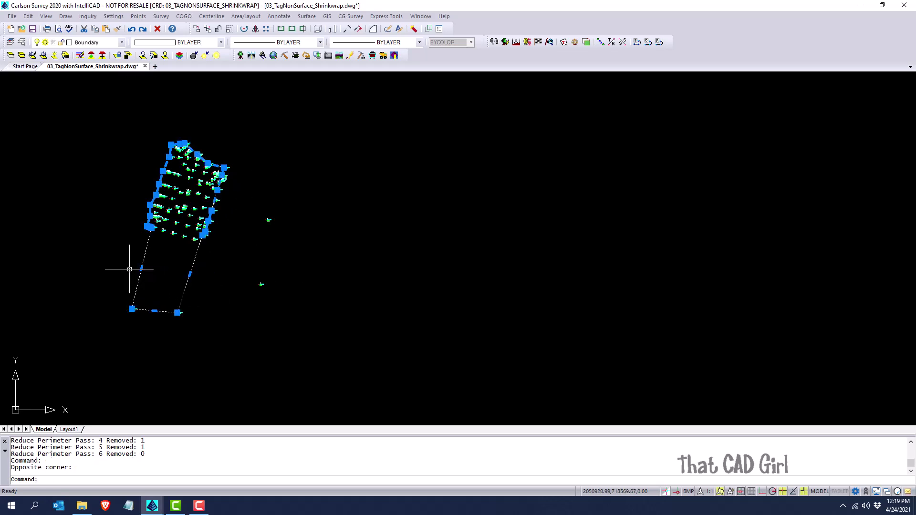
{"action": "key", "text": "Delete"}
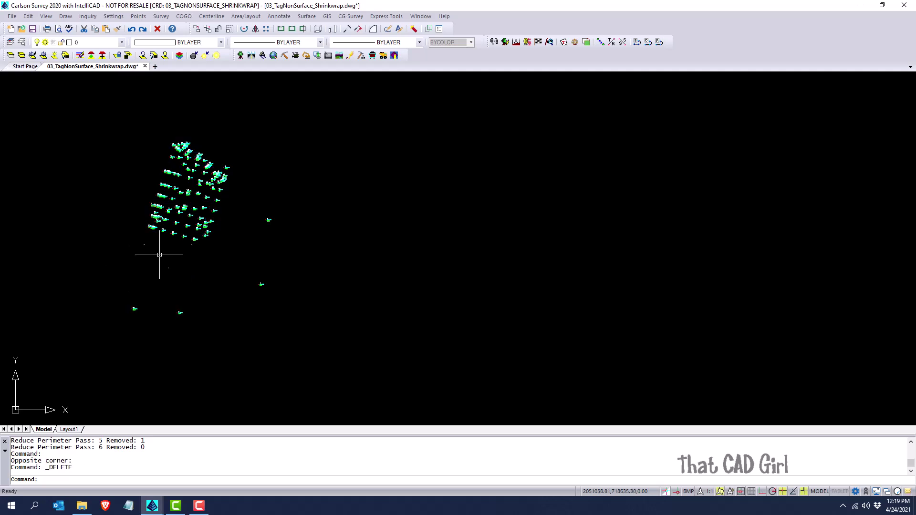
- Triangulate and contour all the points with Low shrink-wrap perimeter reduction and zero elevations ignored, overwriting the eg.tin triangulation file
{"action": "left_click", "coordinate": [308, 16]}
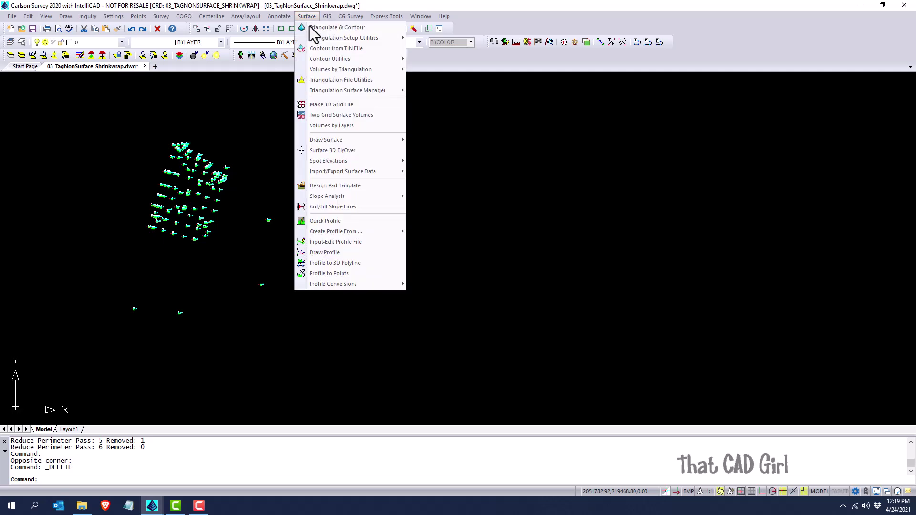
{"action": "left_click", "coordinate": [308, 29]}
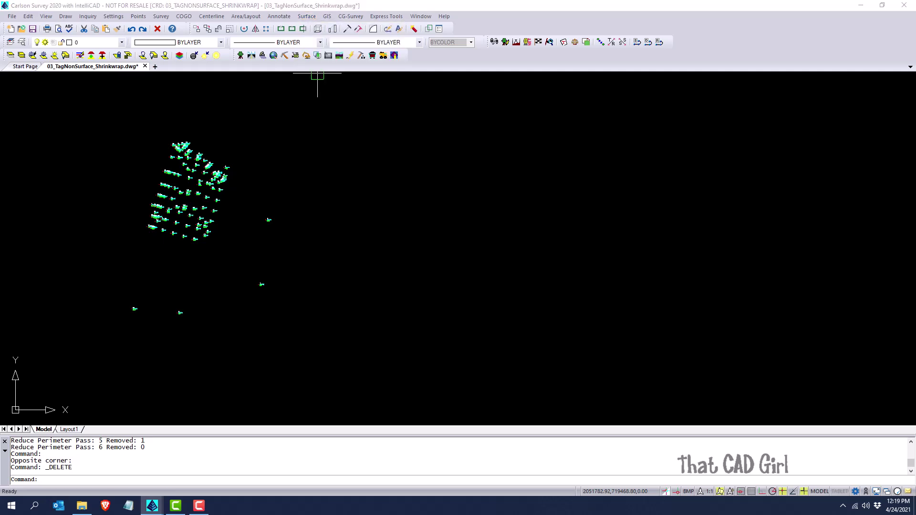
{"action": "left_click", "coordinate": [346, 243]}
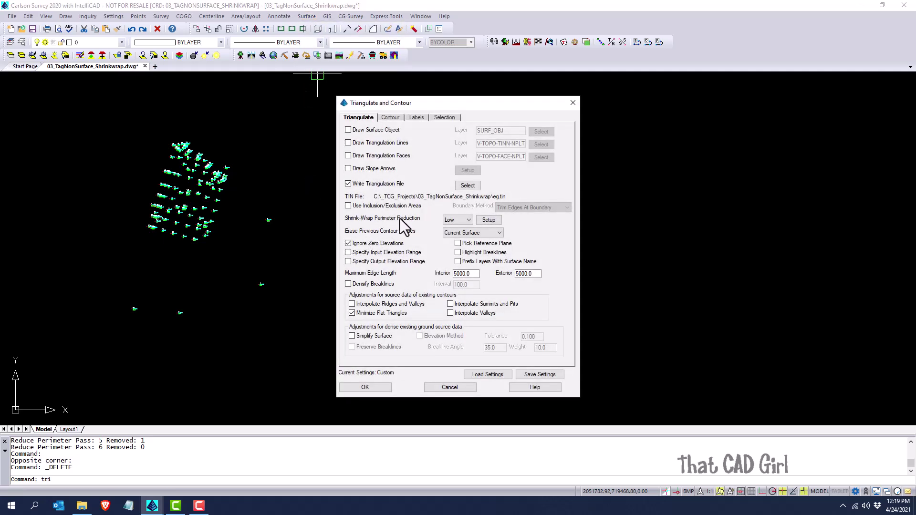
{"action": "left_click", "coordinate": [357, 386]}
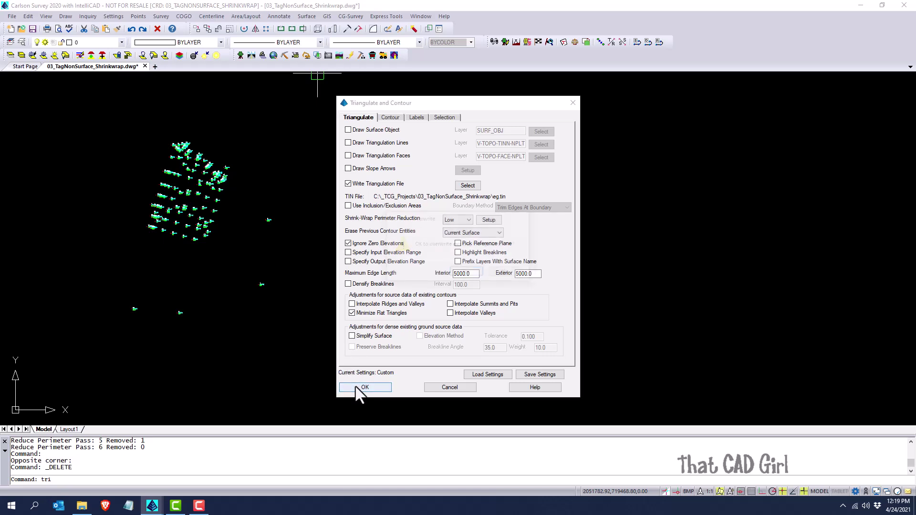
{"action": "left_click", "coordinate": [461, 271]}
{"action": "left_click", "coordinate": [321, 358]}
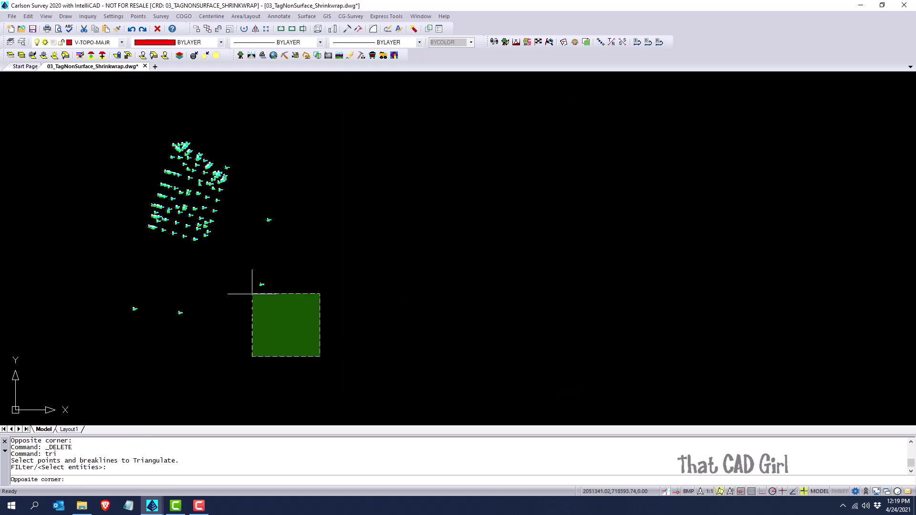
{"action": "left_click", "coordinate": [101, 130]}
{"action": "key", "text": "Return"}
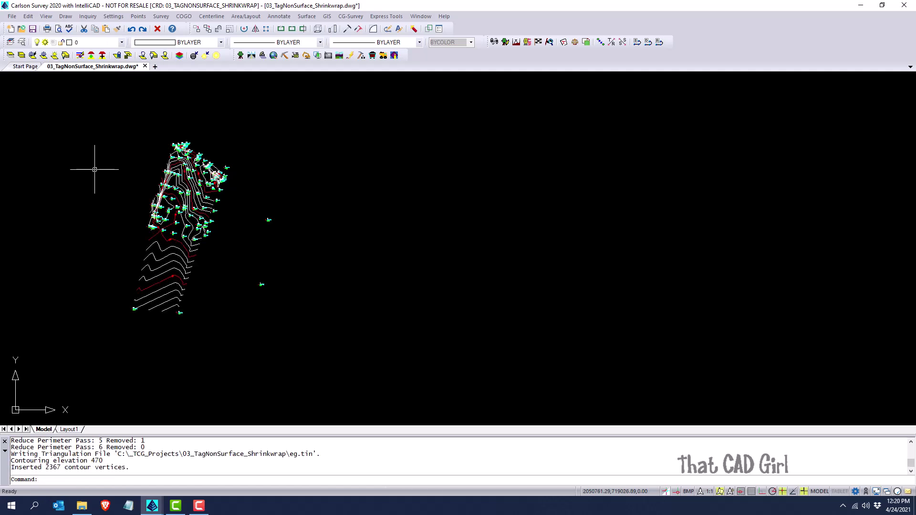
- Report the Non-Surface points for the range ALL, review the listed points and their descriptions, and close the report
{"action": "left_click", "coordinate": [306, 17]}
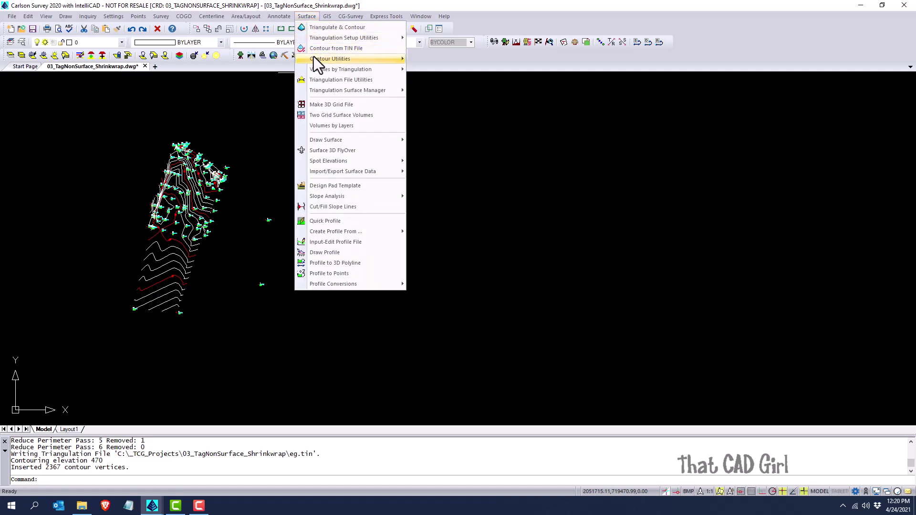
{"action": "mouse_move", "coordinate": [314, 56]}
{"action": "mouse_move", "coordinate": [320, 38]}
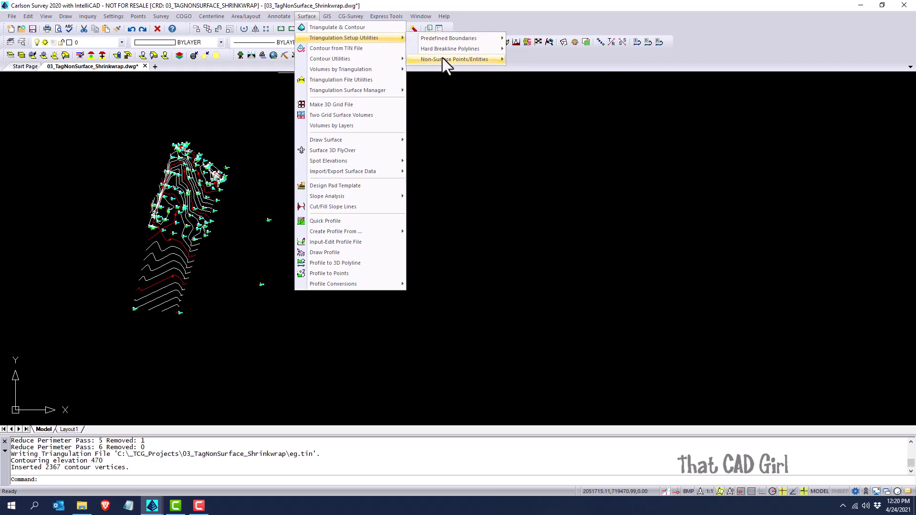
{"action": "mouse_move", "coordinate": [446, 59]}
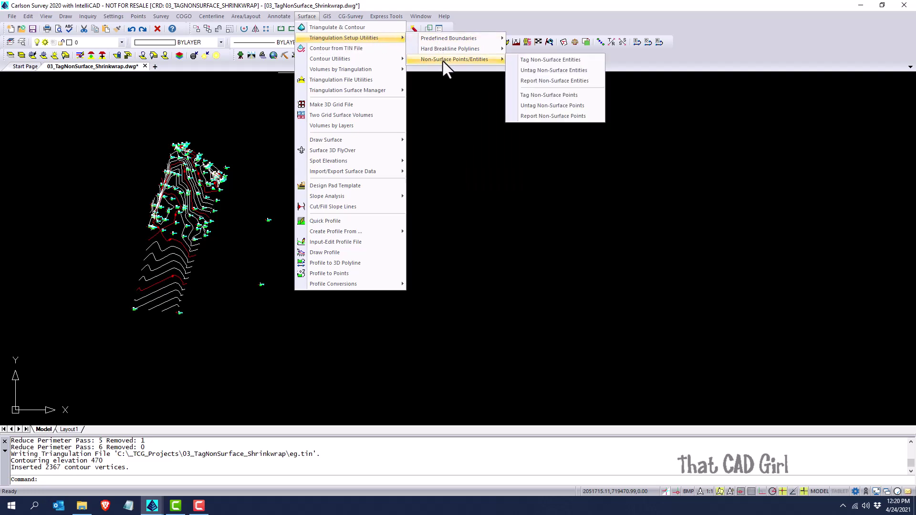
{"action": "left_click", "coordinate": [591, 116]}
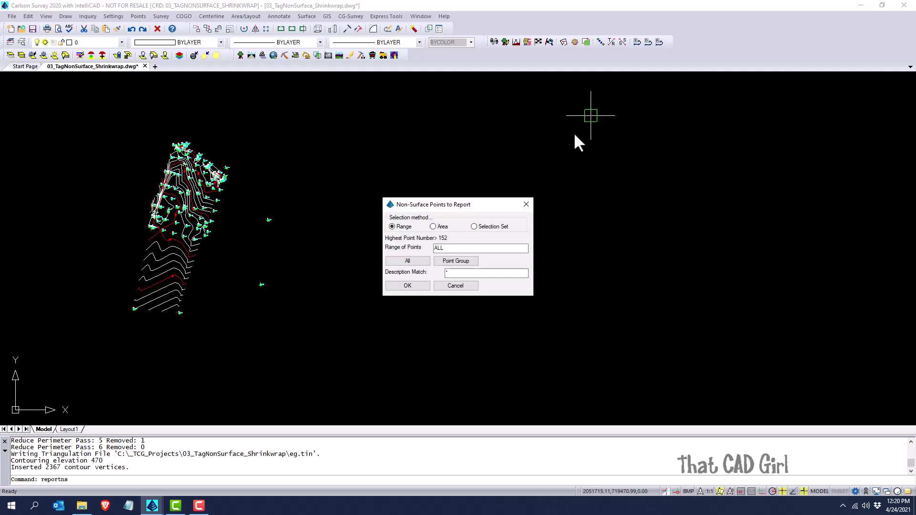
{"action": "left_click", "coordinate": [413, 286]}
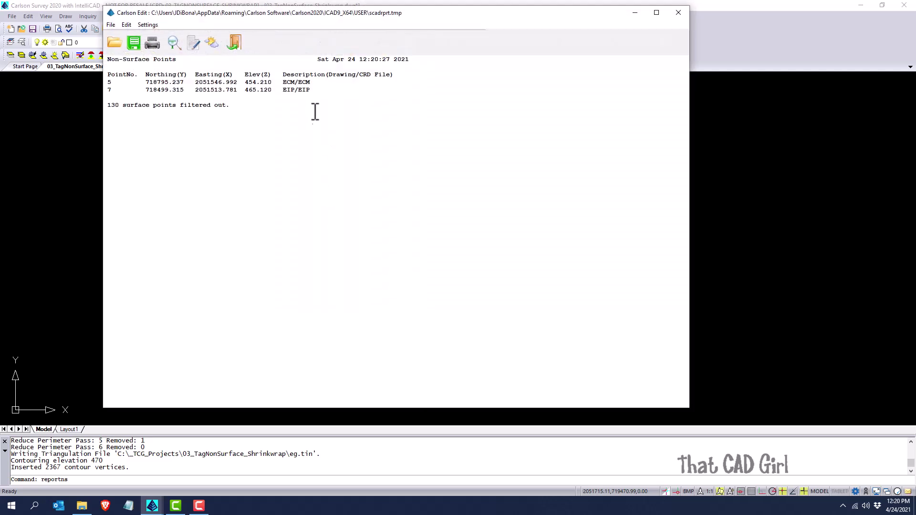
{"action": "left_click_drag", "start_coordinate": [323, 91], "coordinate": [238, 75]}
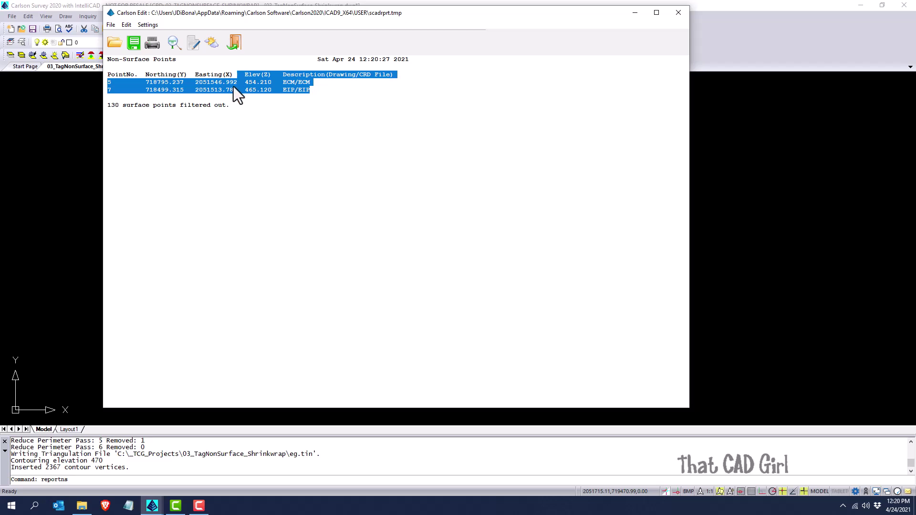
{"action": "left_click", "coordinate": [234, 42]}
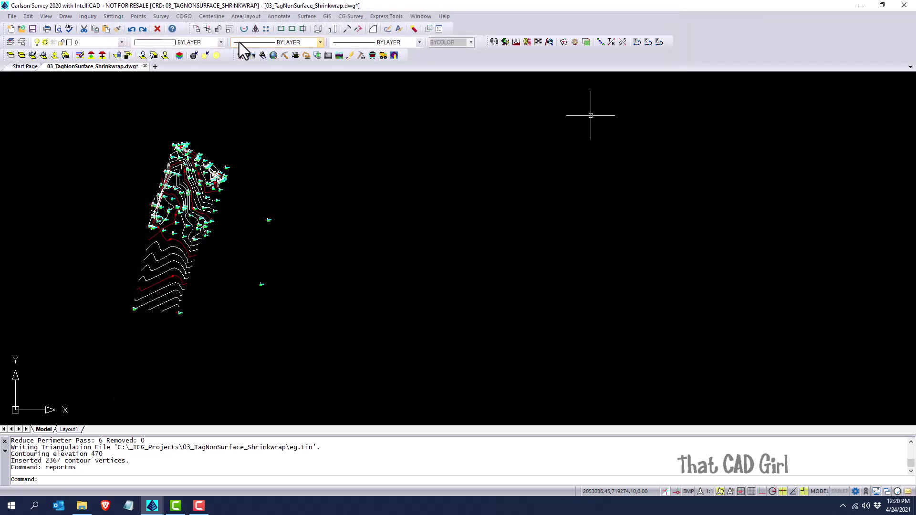
{"action": "left_click", "coordinate": [306, 16]}
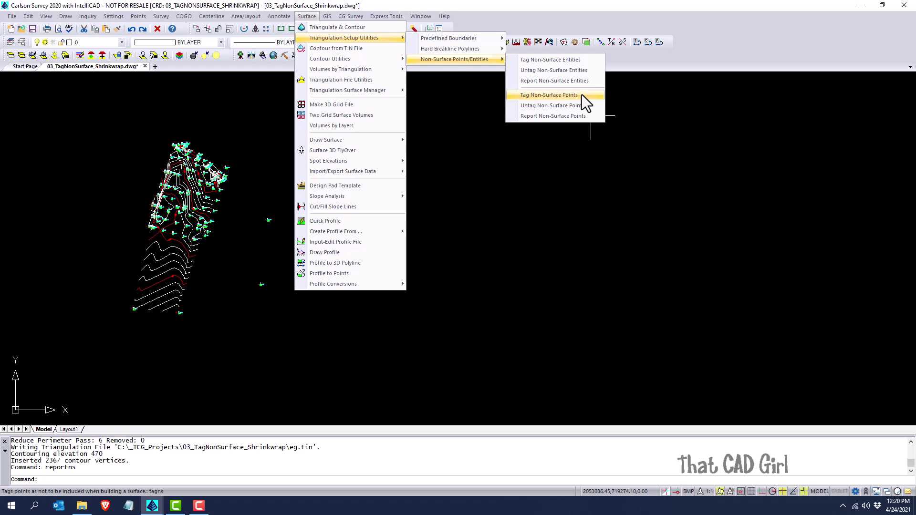
{"action": "left_click", "coordinate": [589, 180]}
{"action": "left_click", "coordinate": [571, 161]}
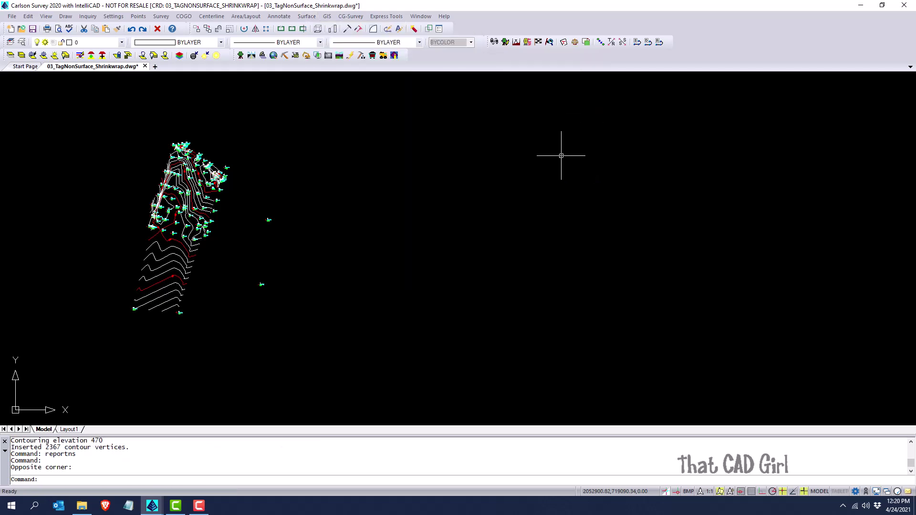